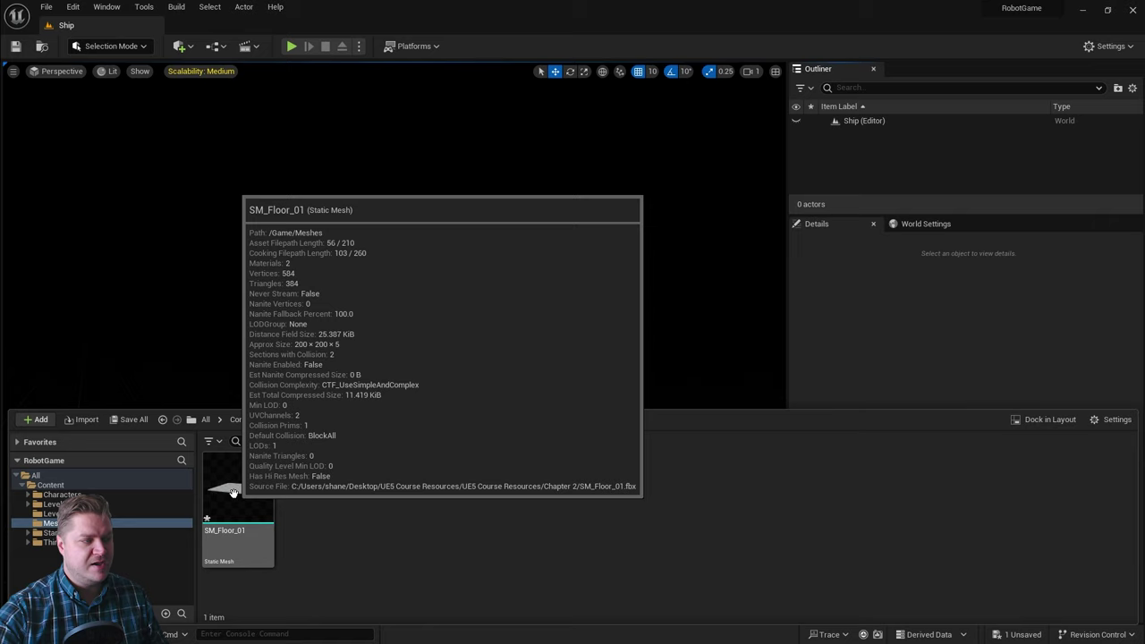
- Open SM_Floor_01 in the Static Mesh Editor and zoom to a low, grazing view of it
double_click(232, 492)
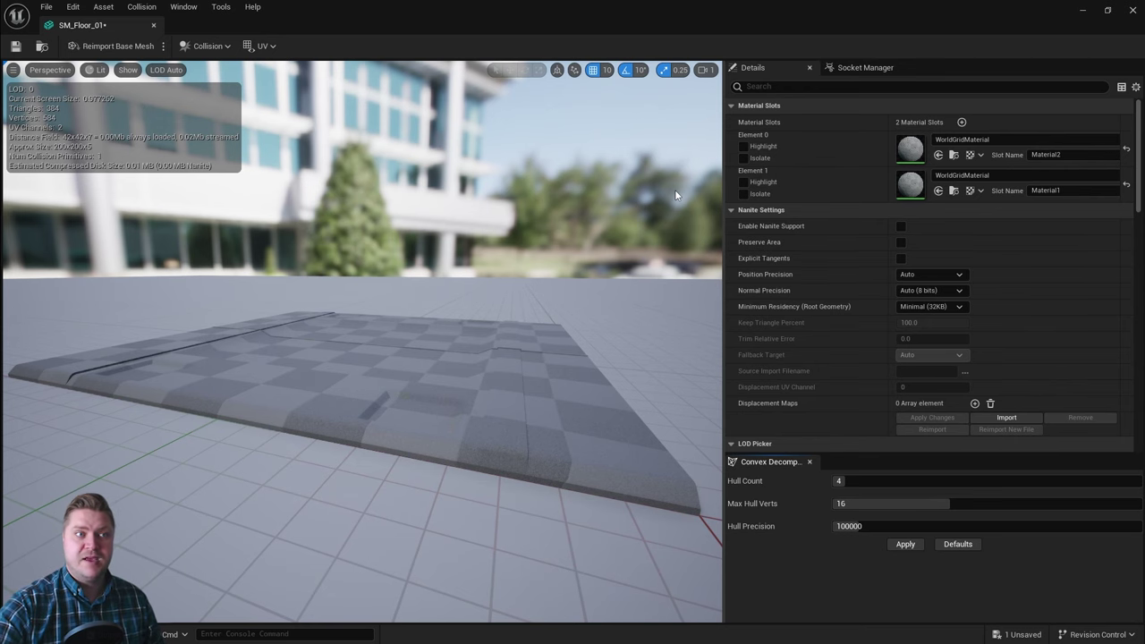
drag(608, 259, 318, 340)
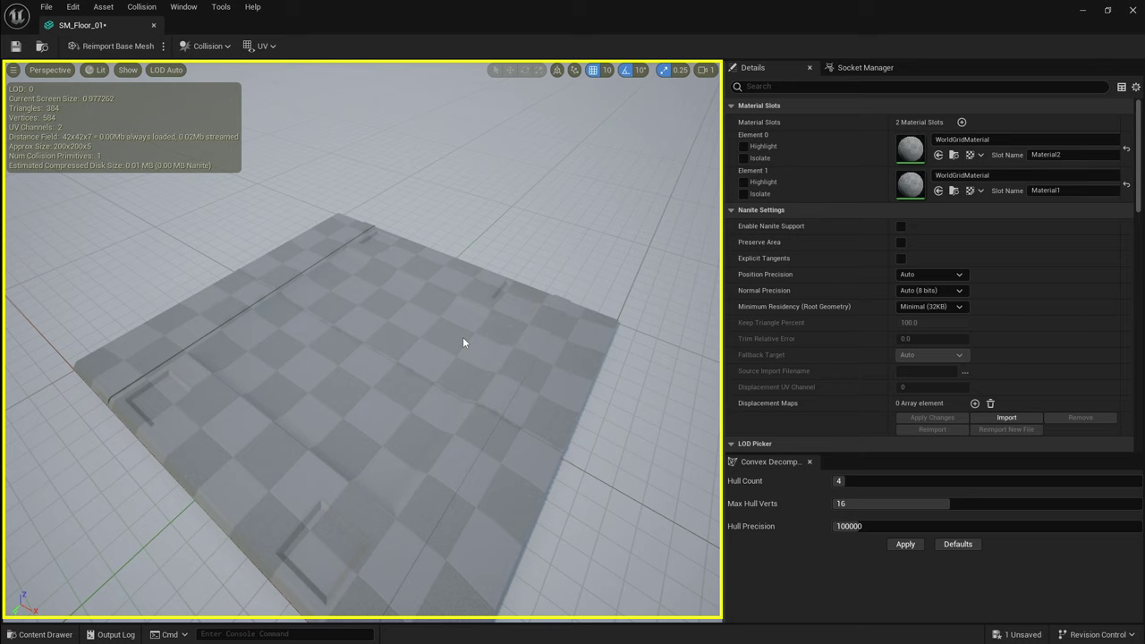
scroll(426, 344, down, 3)
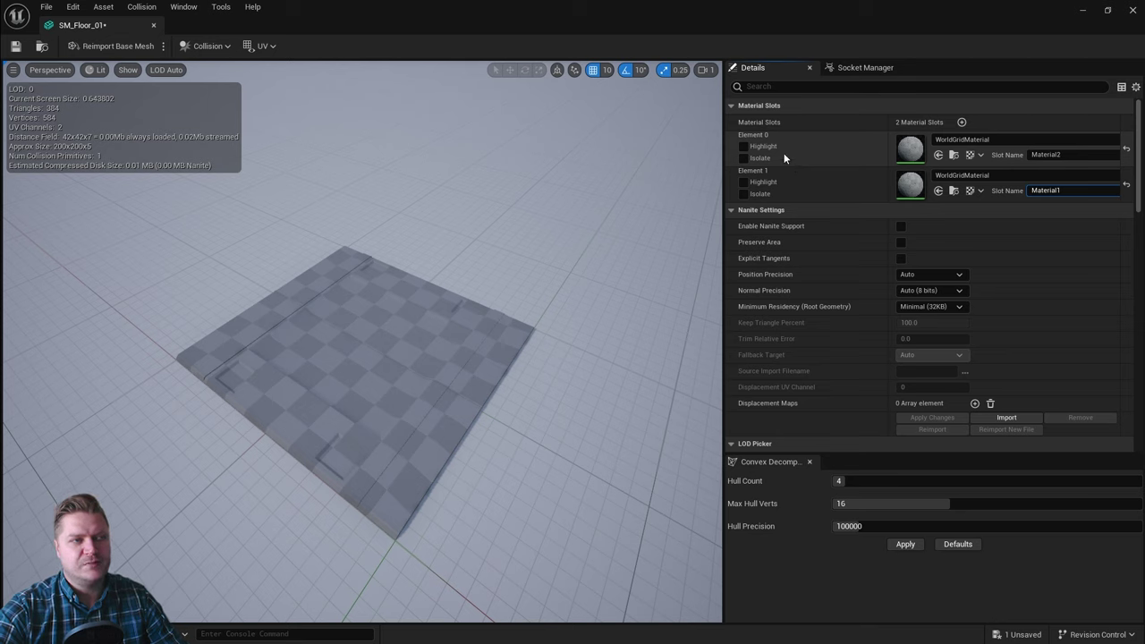
- Check where Element 0 sits on the mesh, then assign M_Basic_Floor to it
click(743, 147)
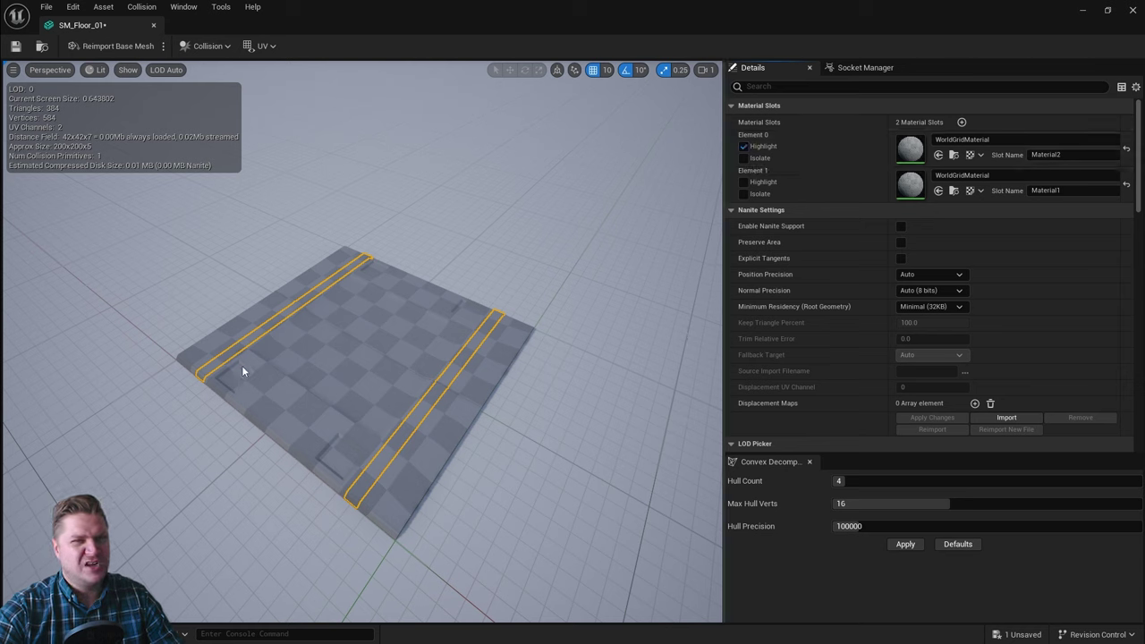
click(746, 148)
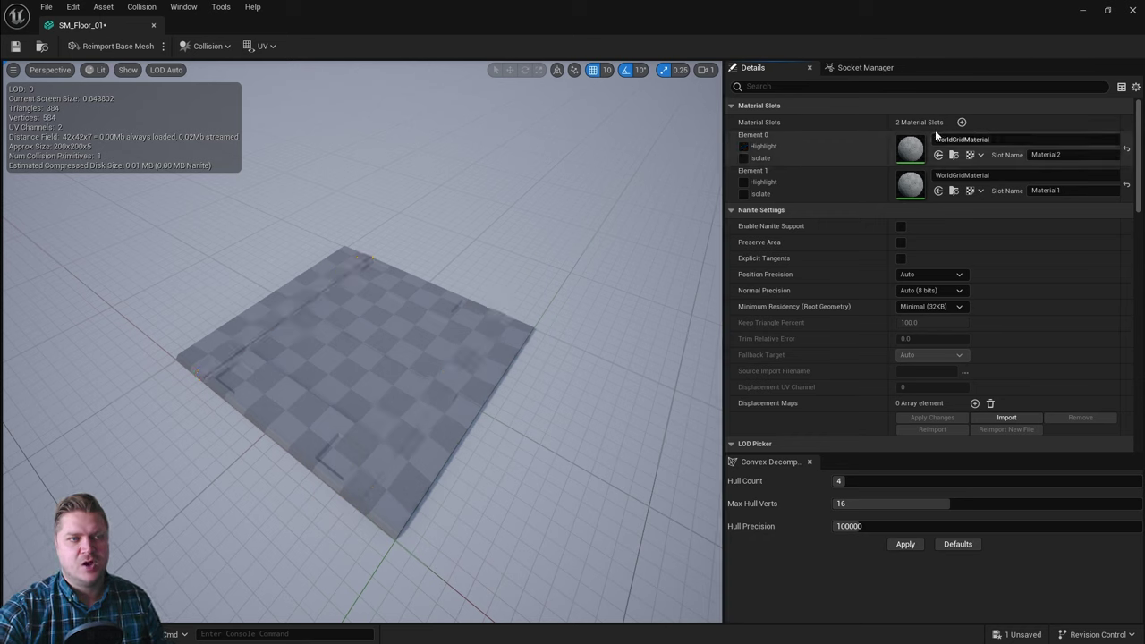
click(995, 143)
scroll(1029, 283, down, 5)
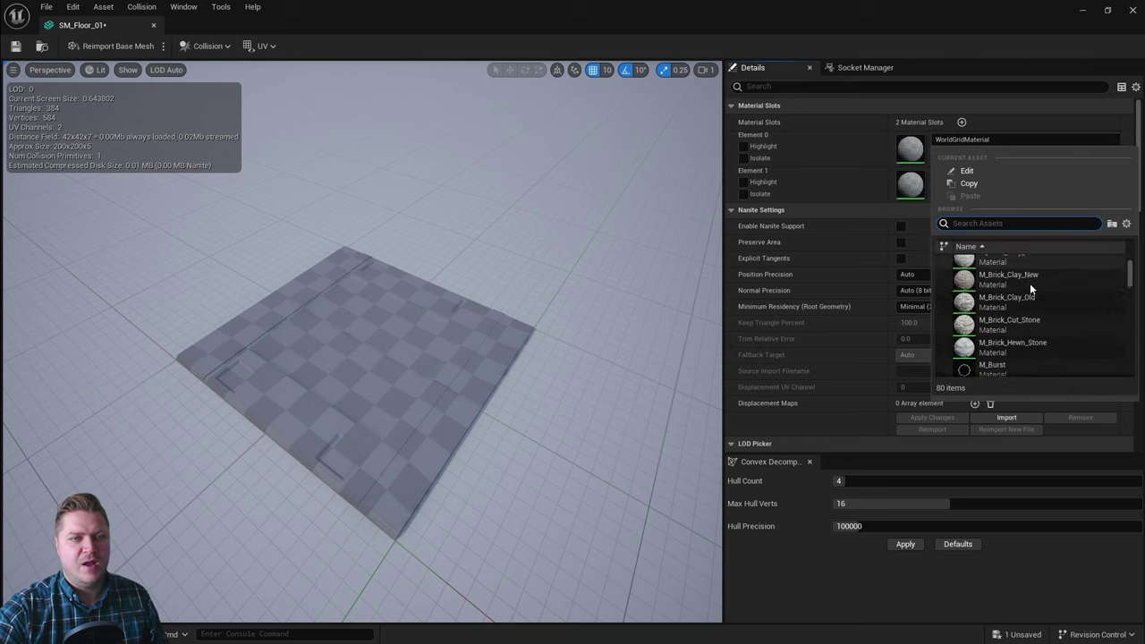
scroll(1038, 276, up, 3)
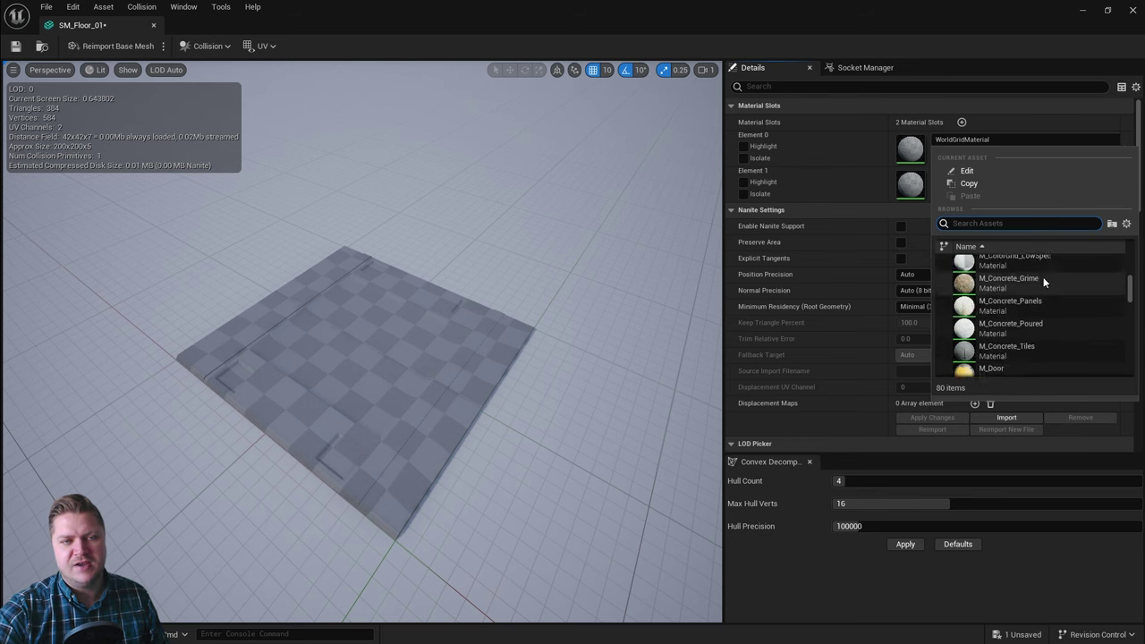
scroll(1047, 284, up, 5)
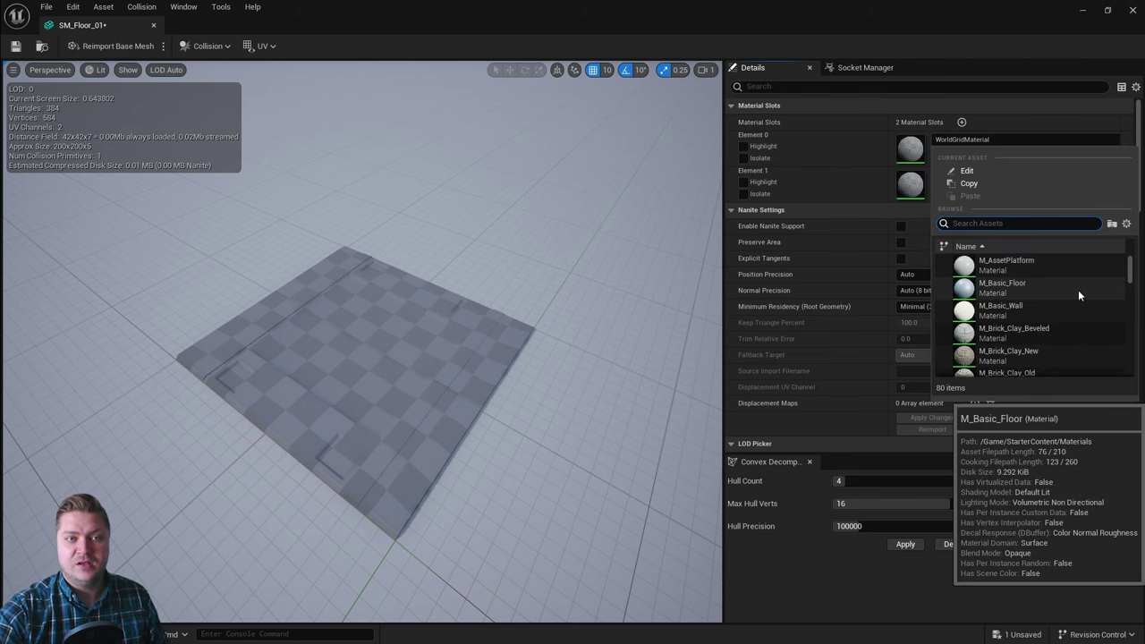
scroll(1087, 300, down, 2)
scroll(1092, 308, up, 3)
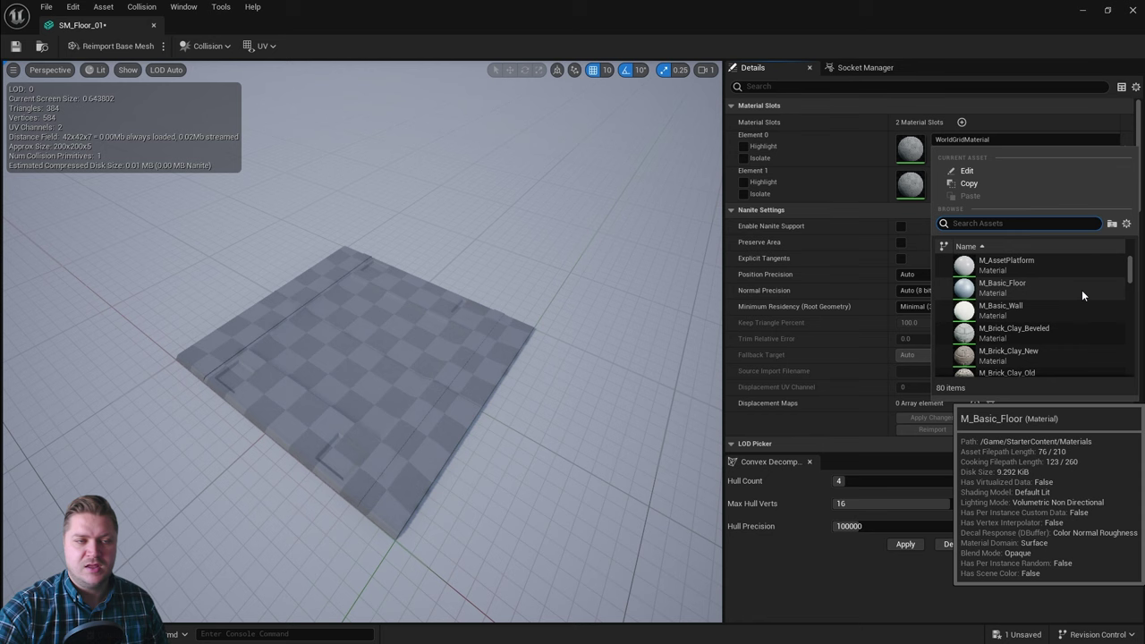
click(1019, 286)
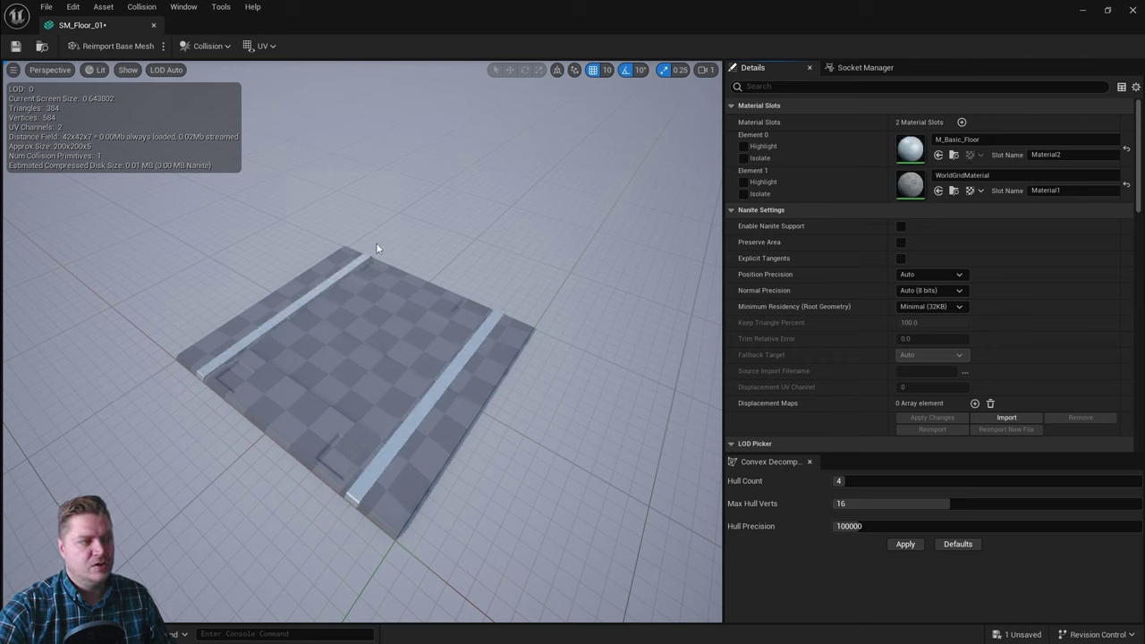
- Check where Element 1 sits on the mesh, assign M_AssetPlatform to it, and inspect from low
click(743, 182)
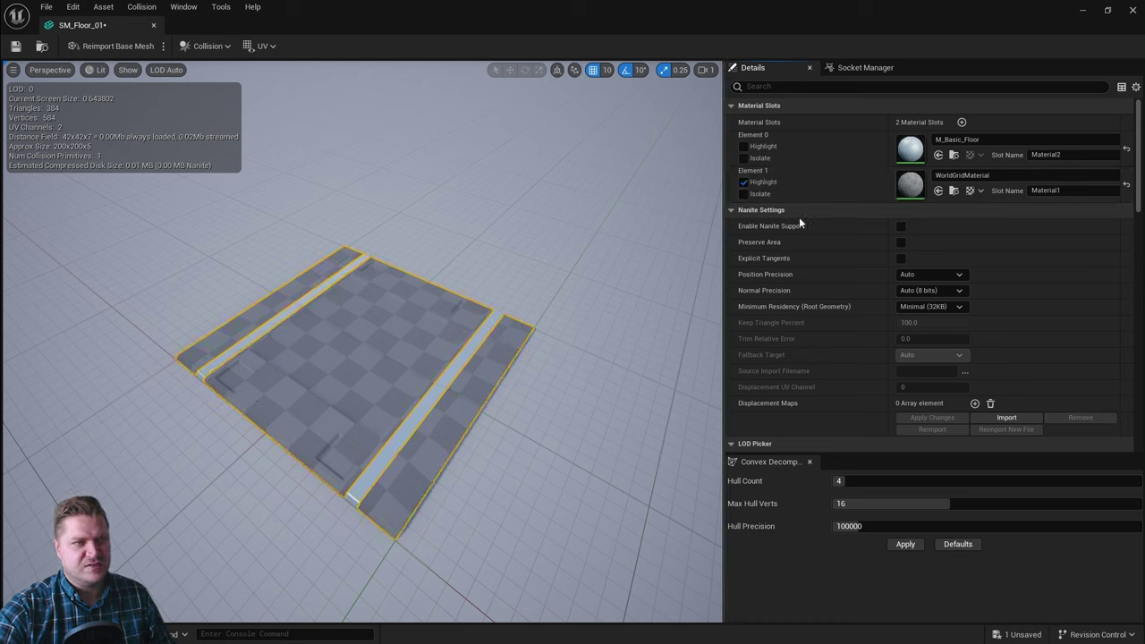
click(743, 181)
click(952, 178)
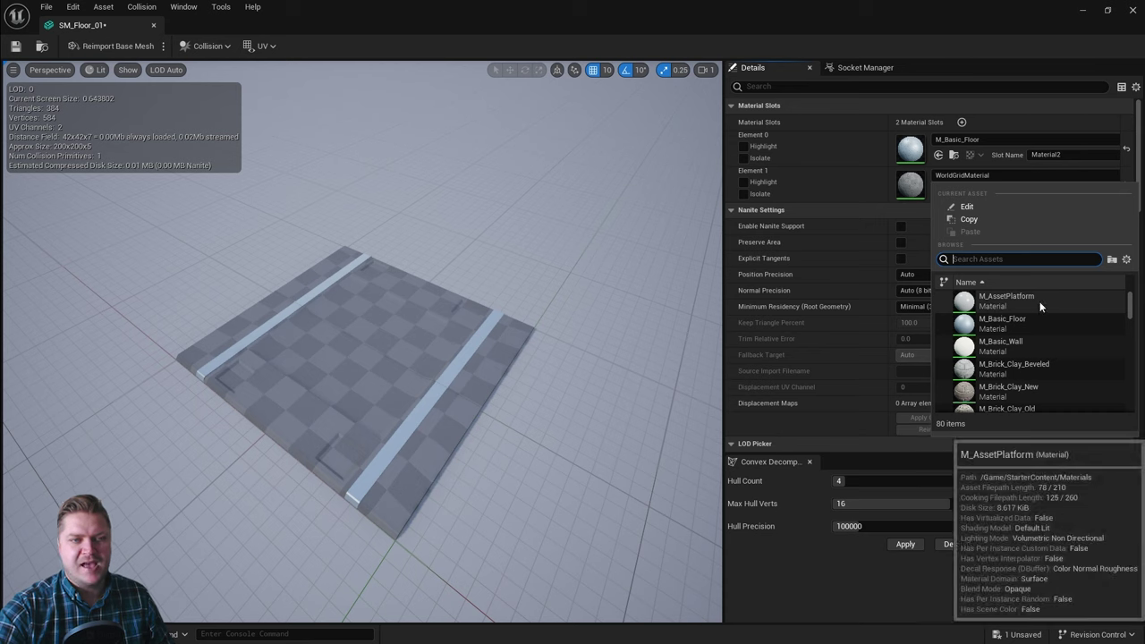
click(1011, 296)
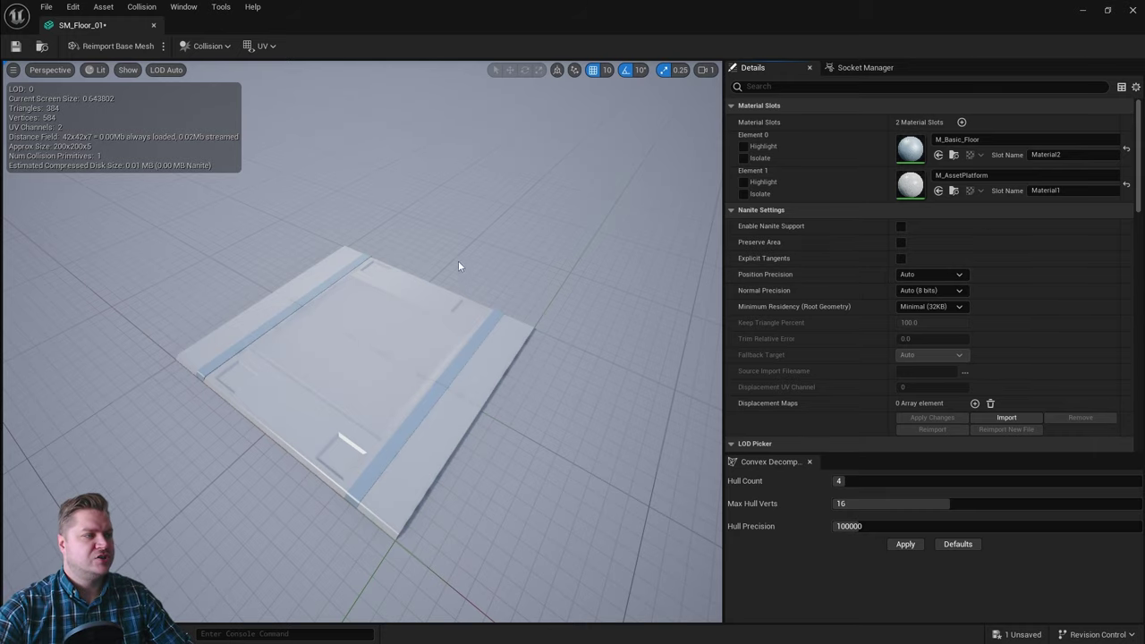
drag(487, 480, 455, 399)
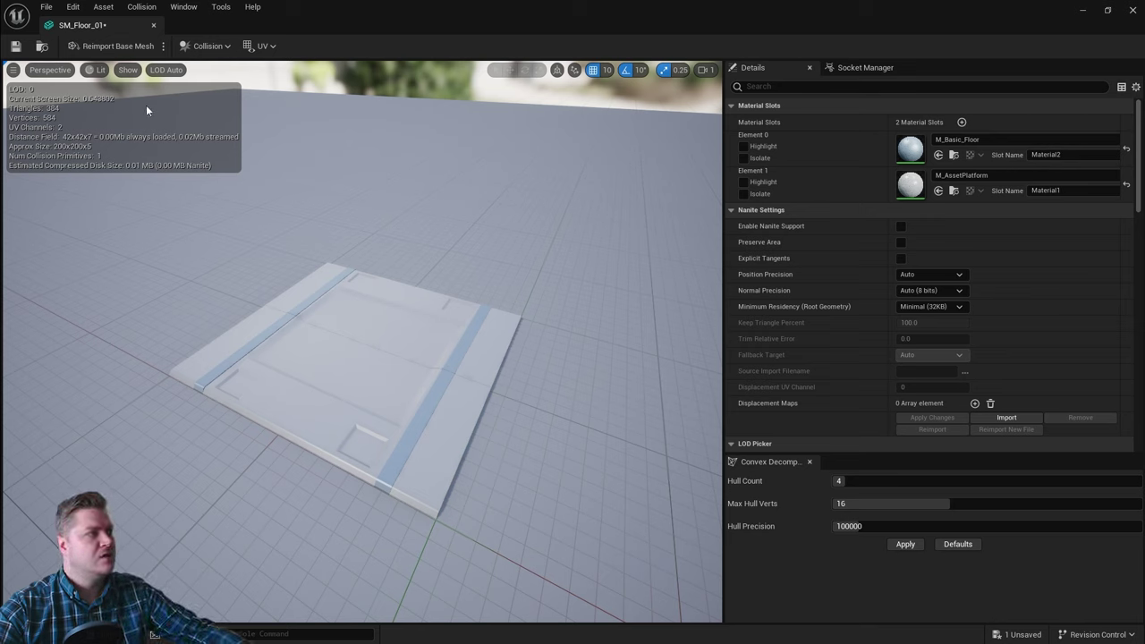
- Inspect the floor's simple collision shape, then hide the green Simple Collision wireframe in the preview
click(124, 70)
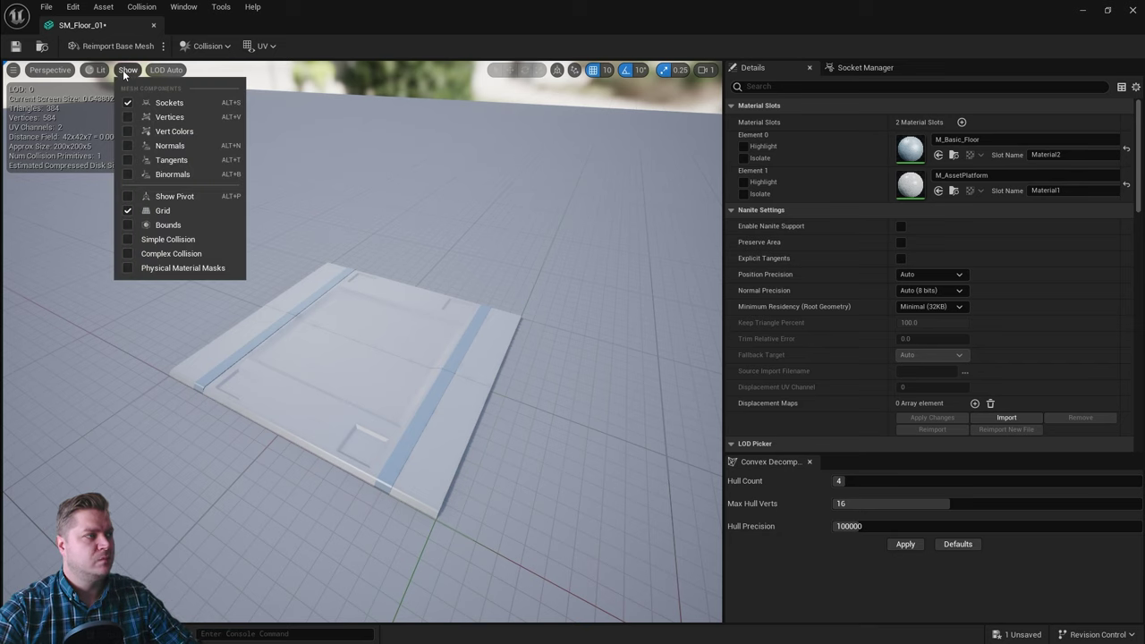
click(153, 240)
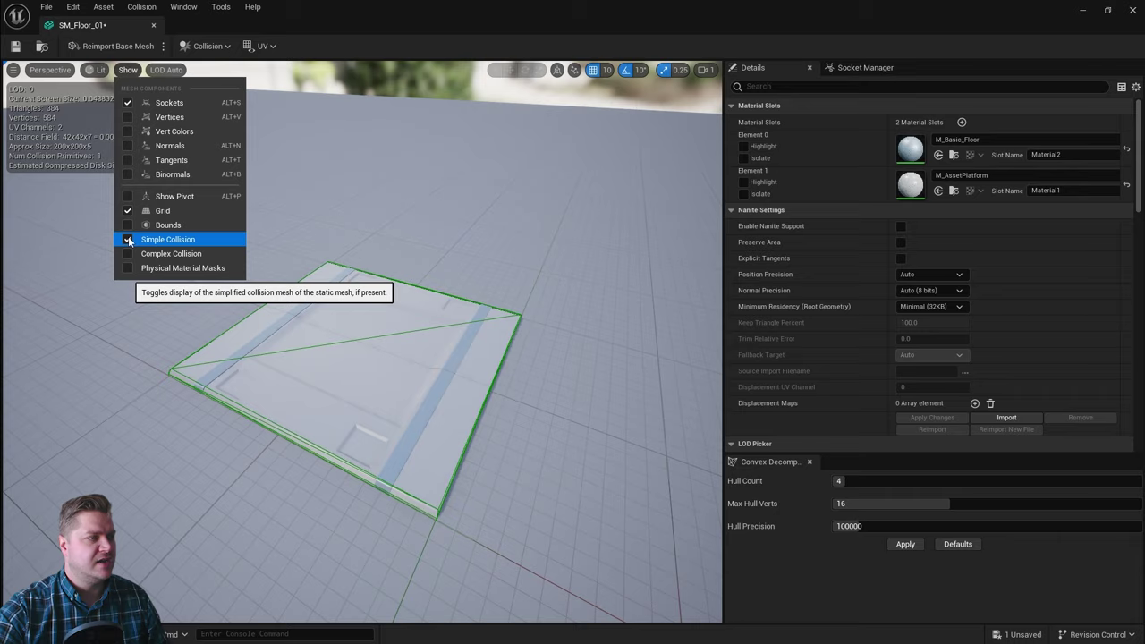
click(587, 378)
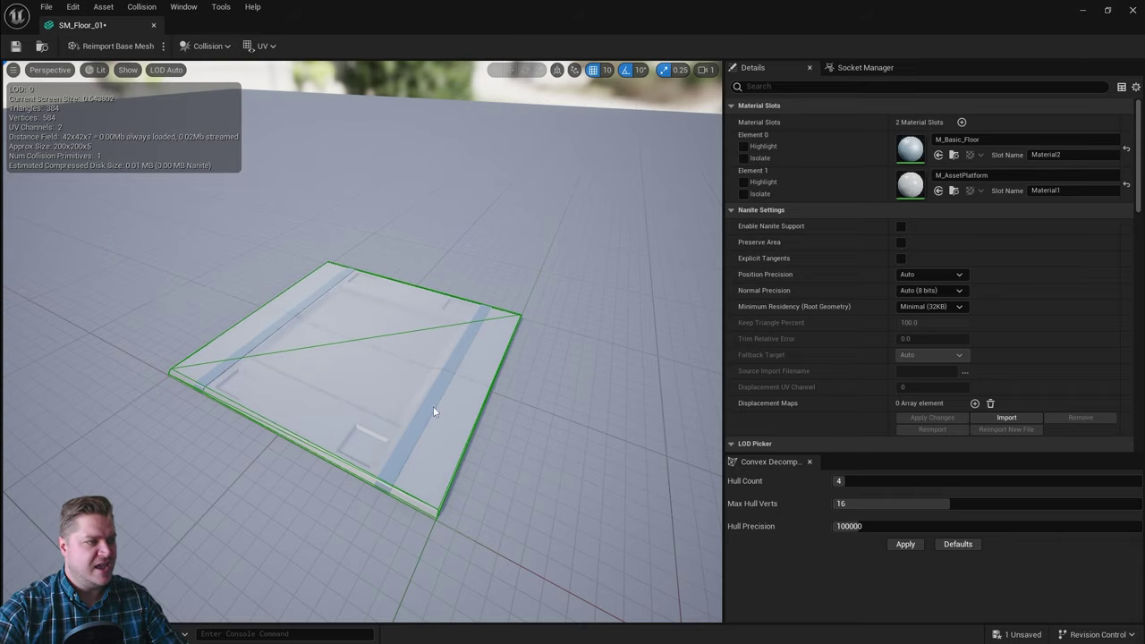
drag(394, 403, 560, 386)
drag(634, 381, 600, 439)
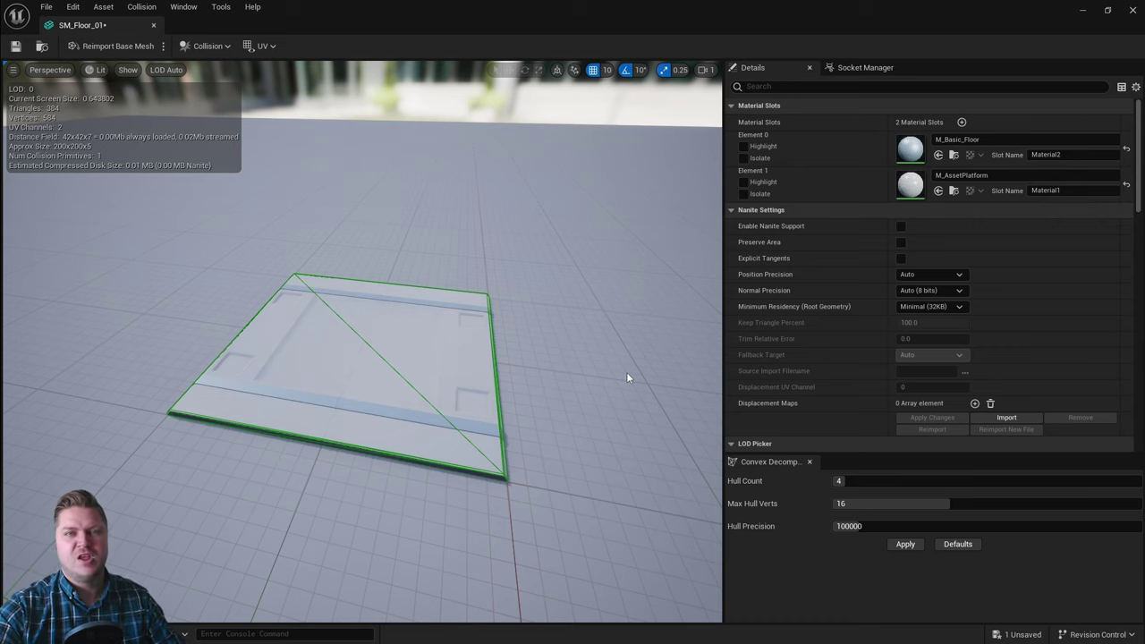
click(128, 70)
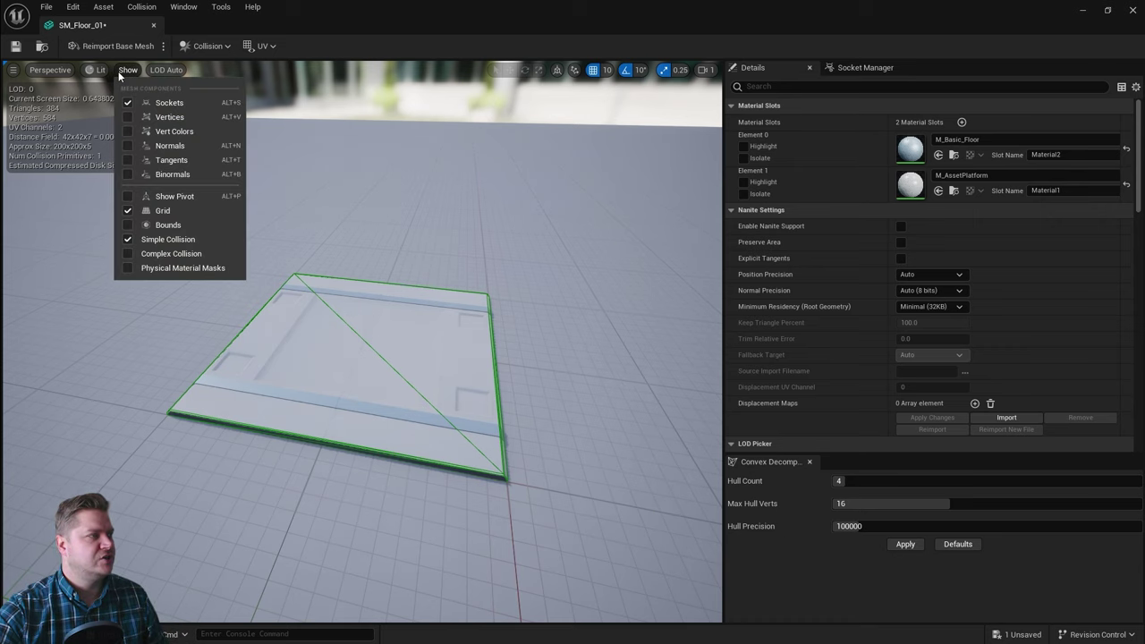
click(128, 240)
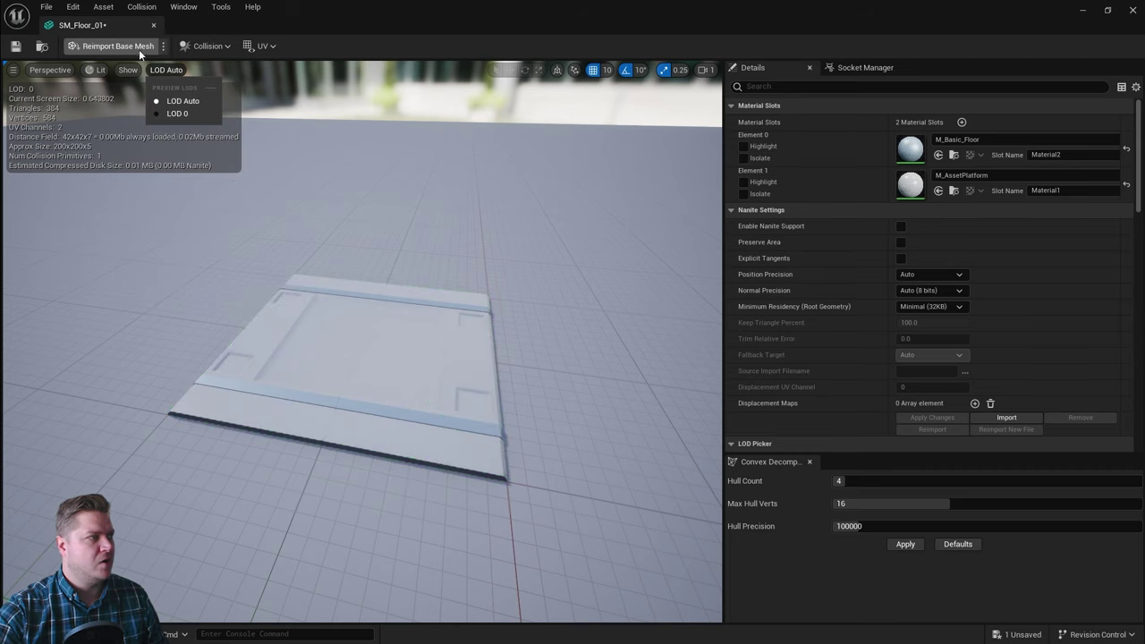
click(123, 70)
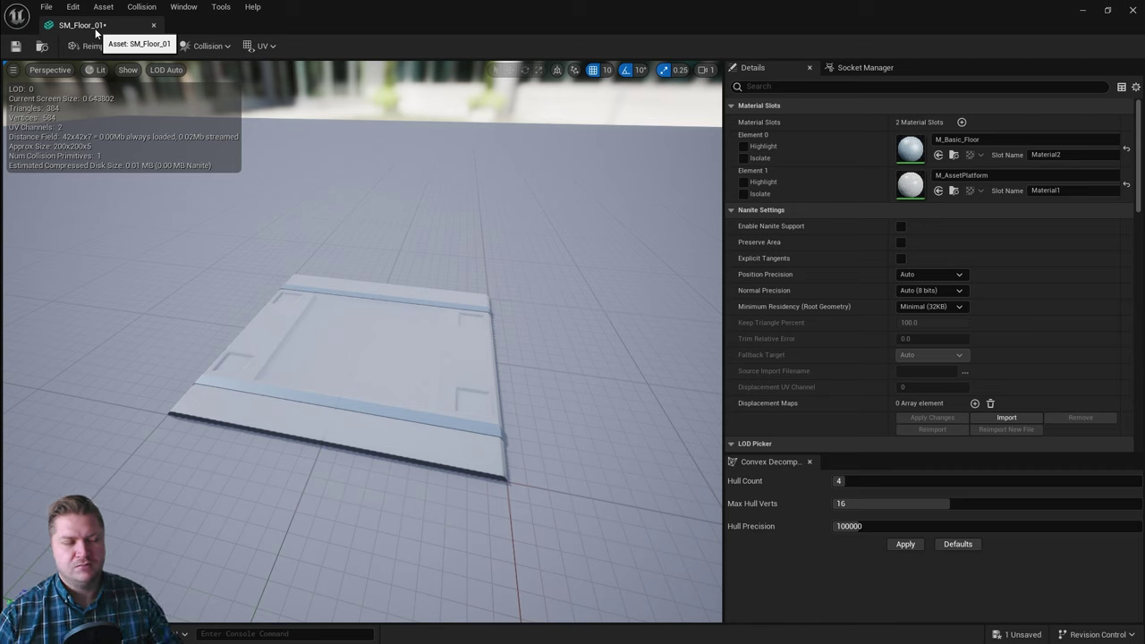
- Save the SM_Floor_01 asset with its new material assignments
click(15, 47)
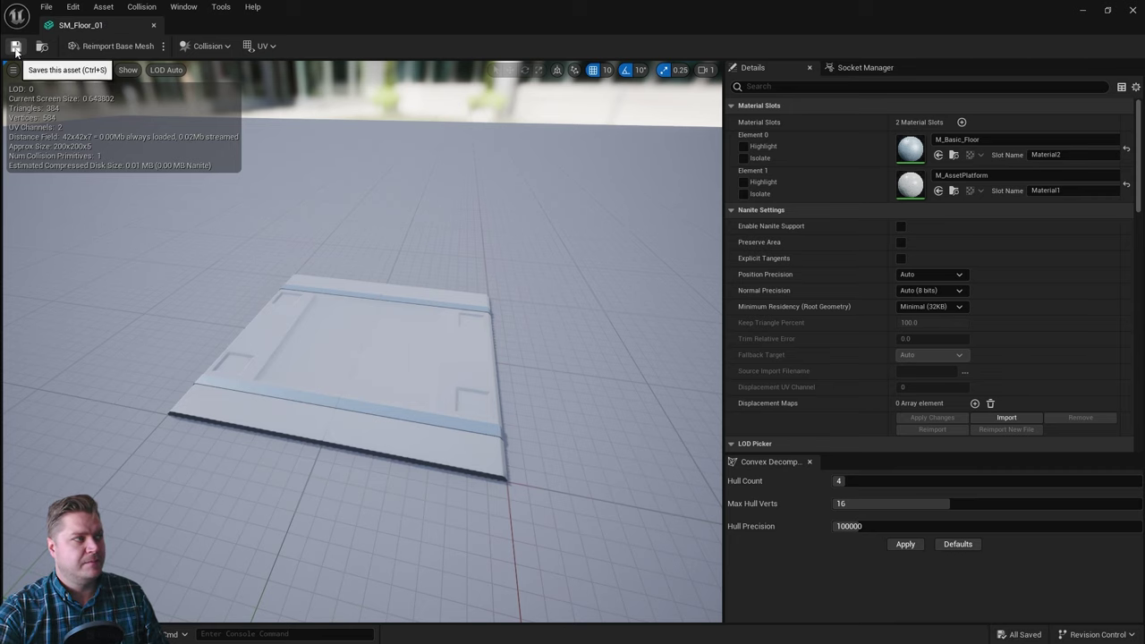
- Close the mesh editor, set Content Drawer thumbnails to Huge, and deselect SM_Floor_01
click(153, 27)
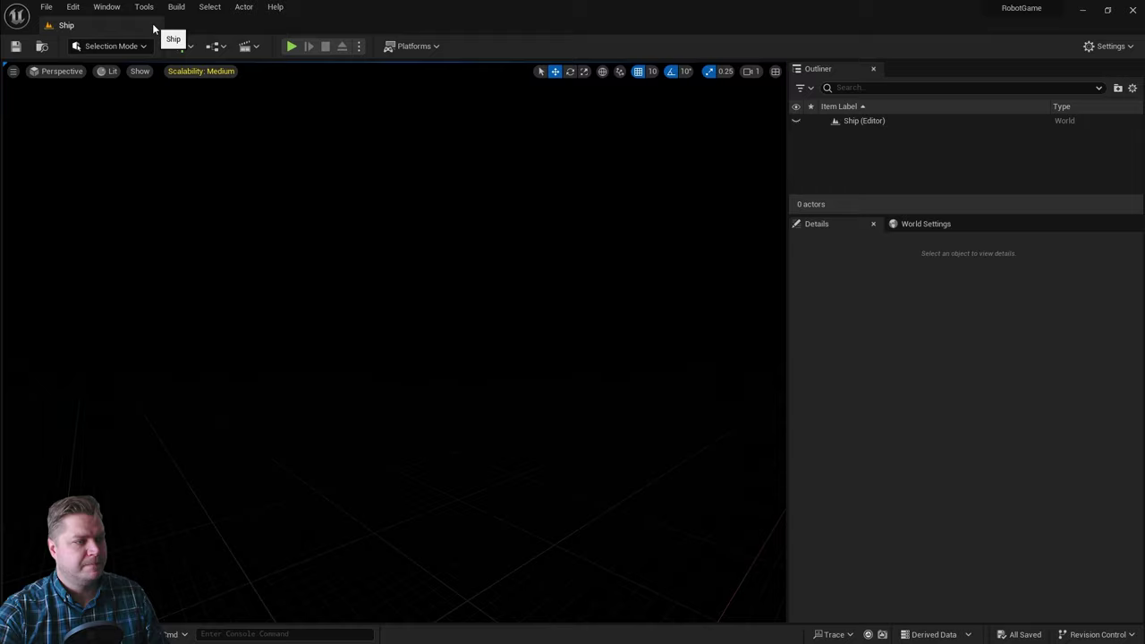
key(ctrl+space)
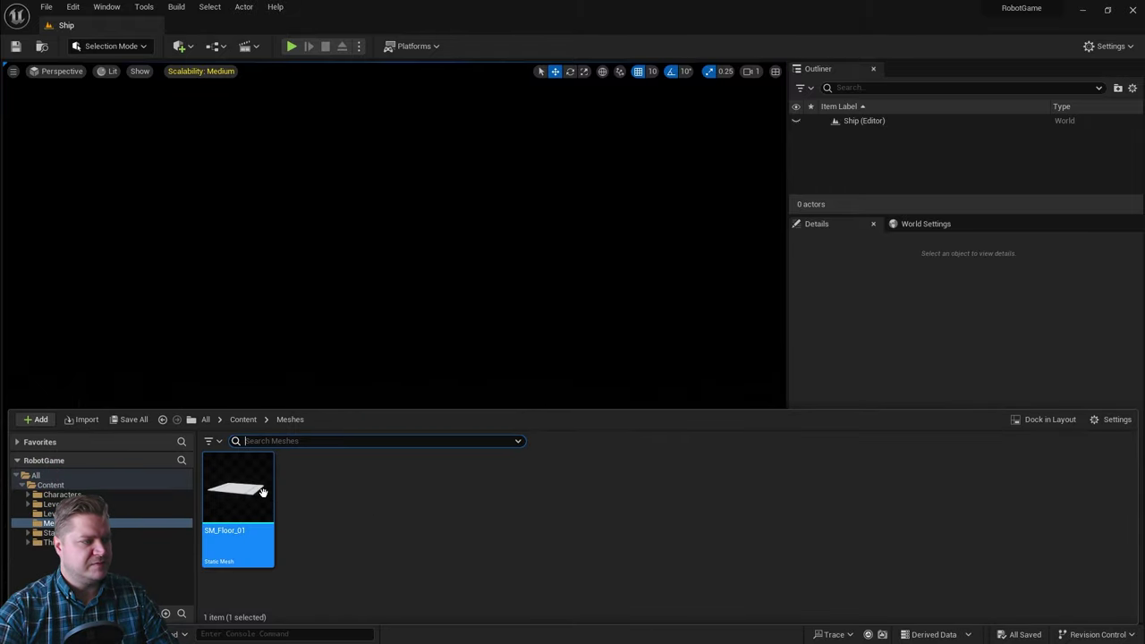
mouse_move(234, 487)
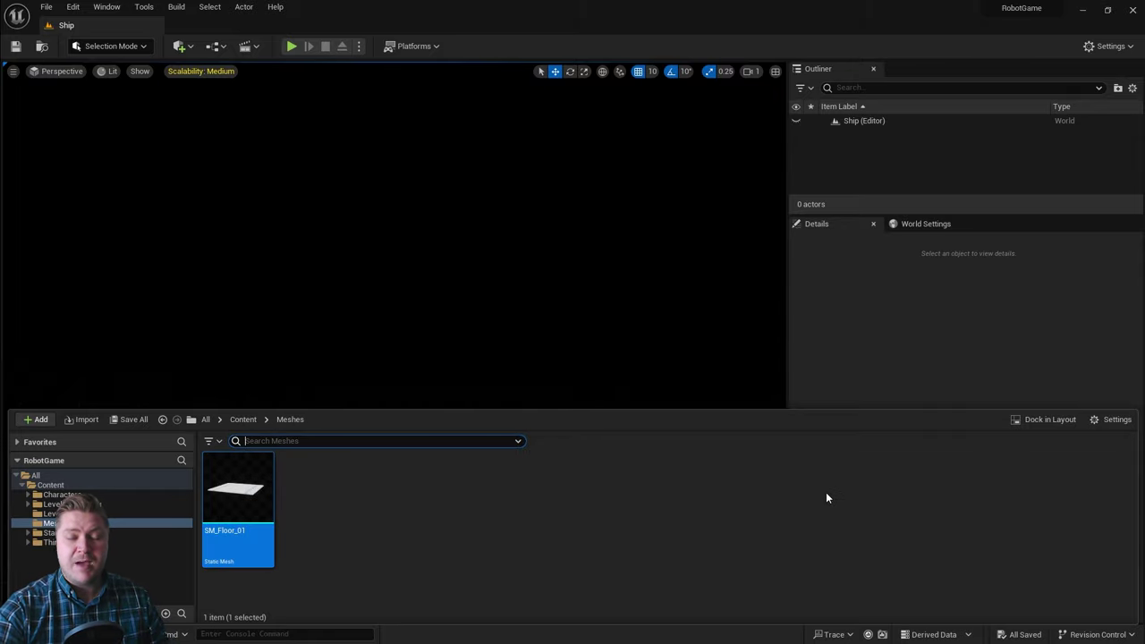
click(1103, 420)
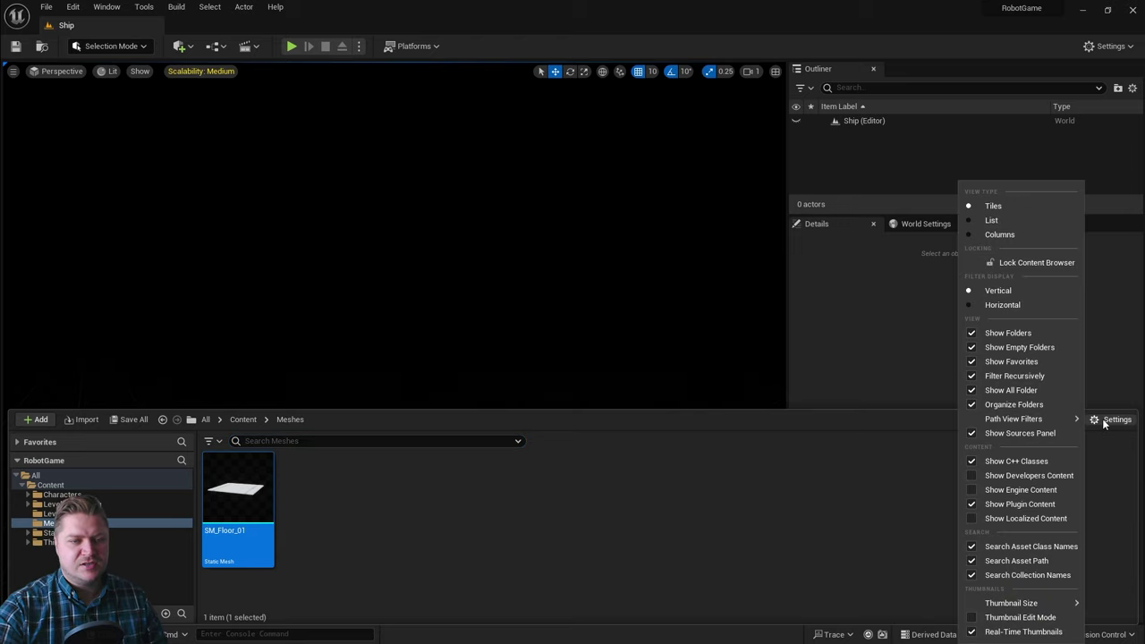
click(1114, 420)
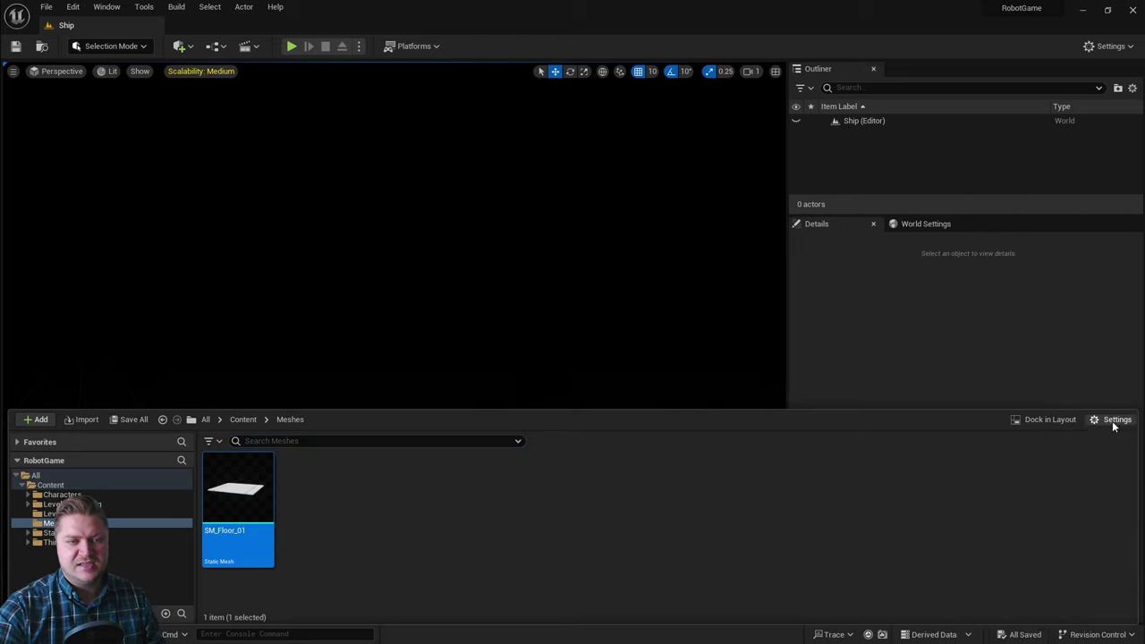
click(1114, 420)
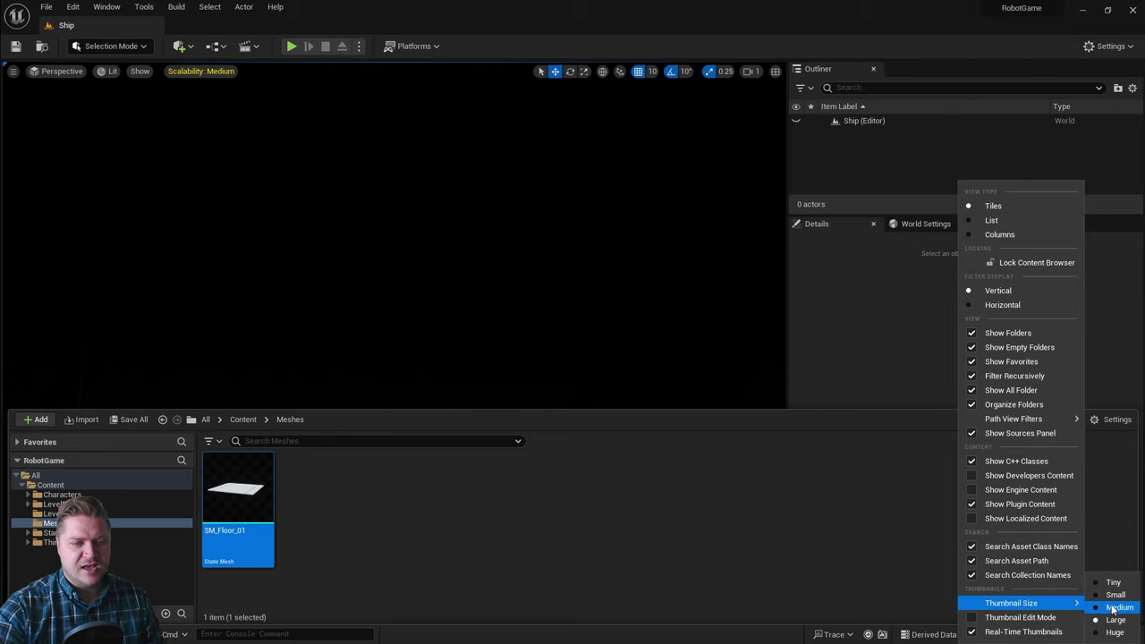
click(1116, 608)
mouse_move(229, 484)
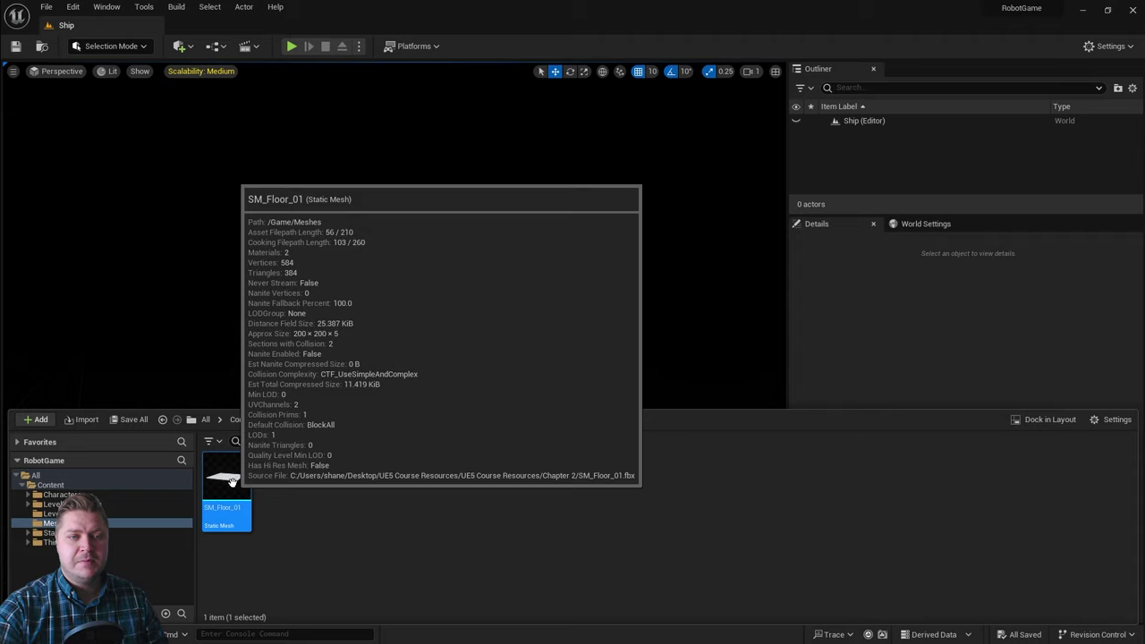
click(1110, 420)
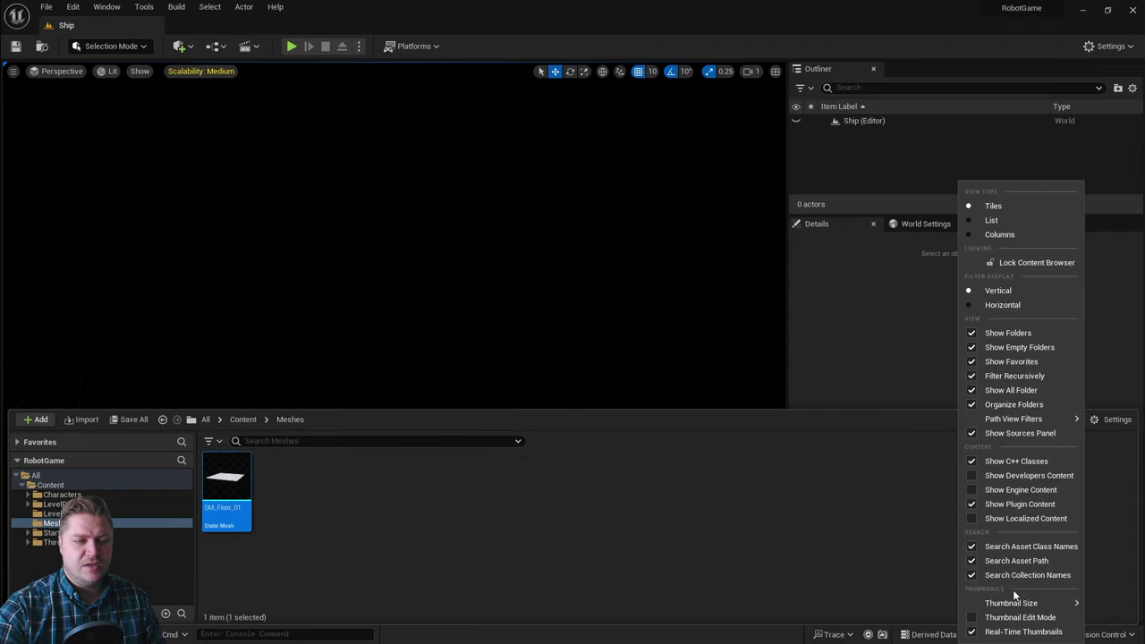
click(1117, 632)
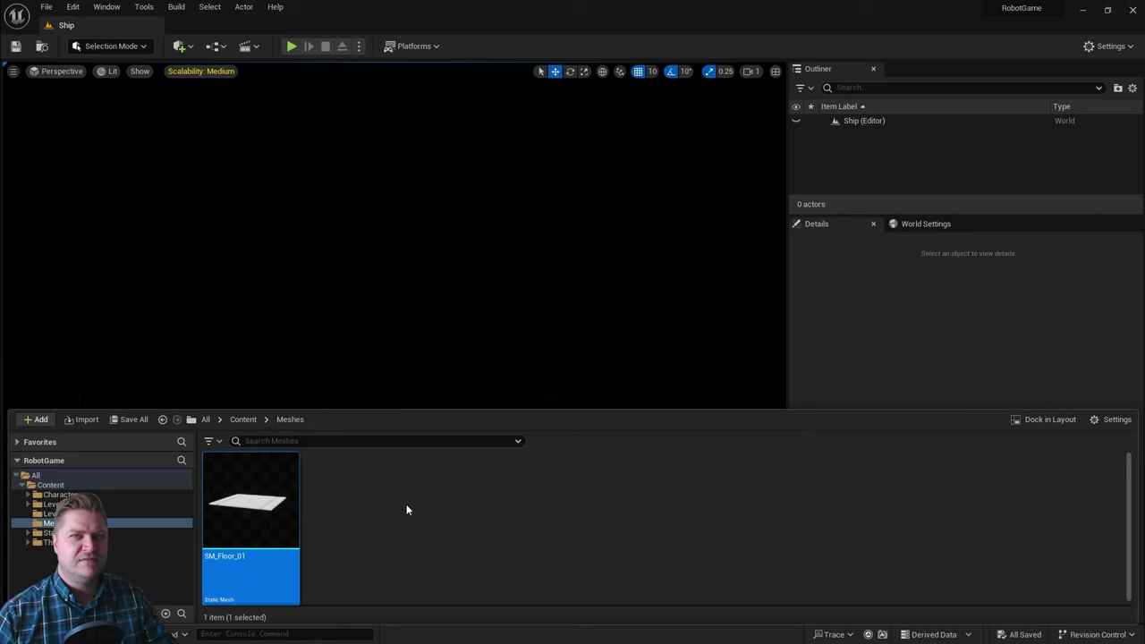
click(405, 506)
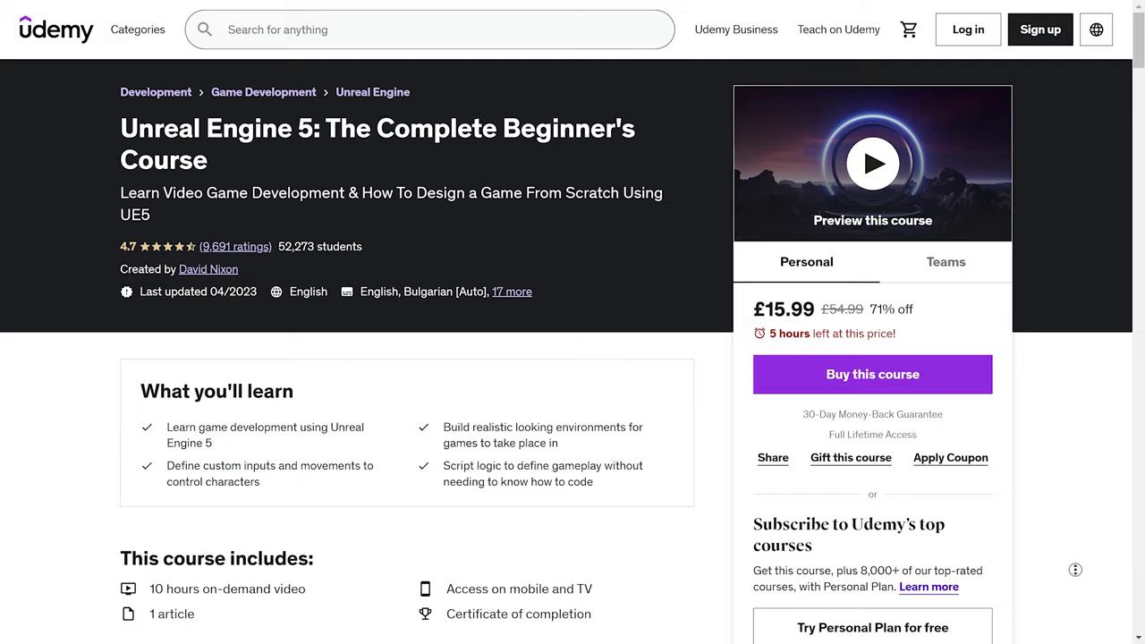
- Scroll the Udemy course page down to the Course content section with the Getting Started lectures
scroll(1076, 570, down, 2)
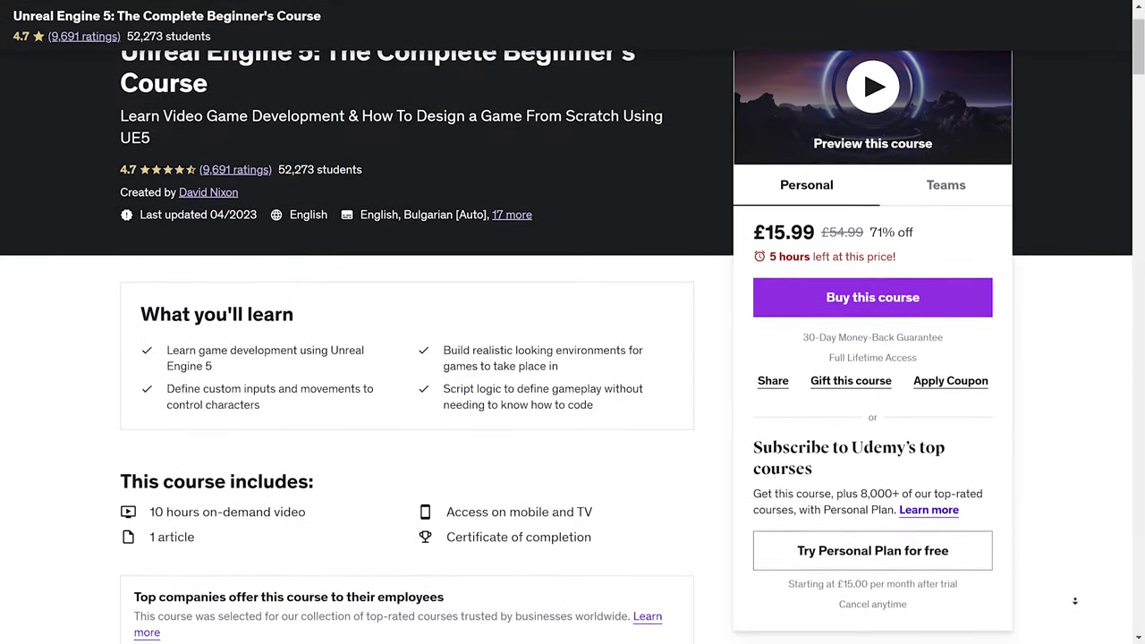
scroll(1076, 602, down, 2)
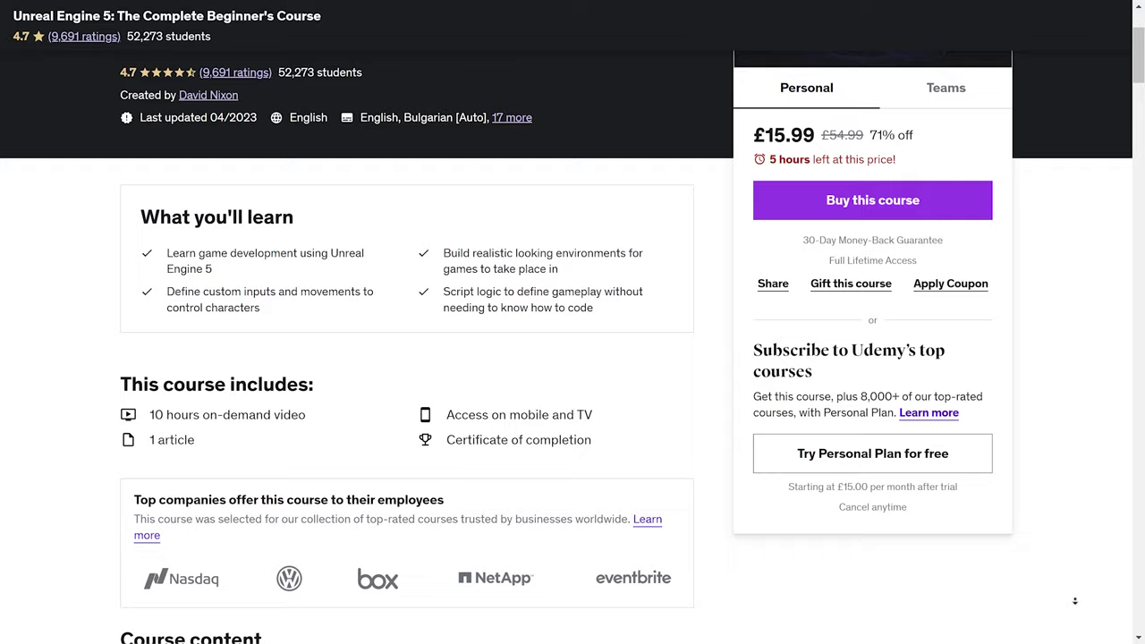
scroll(1075, 601, down, 2)
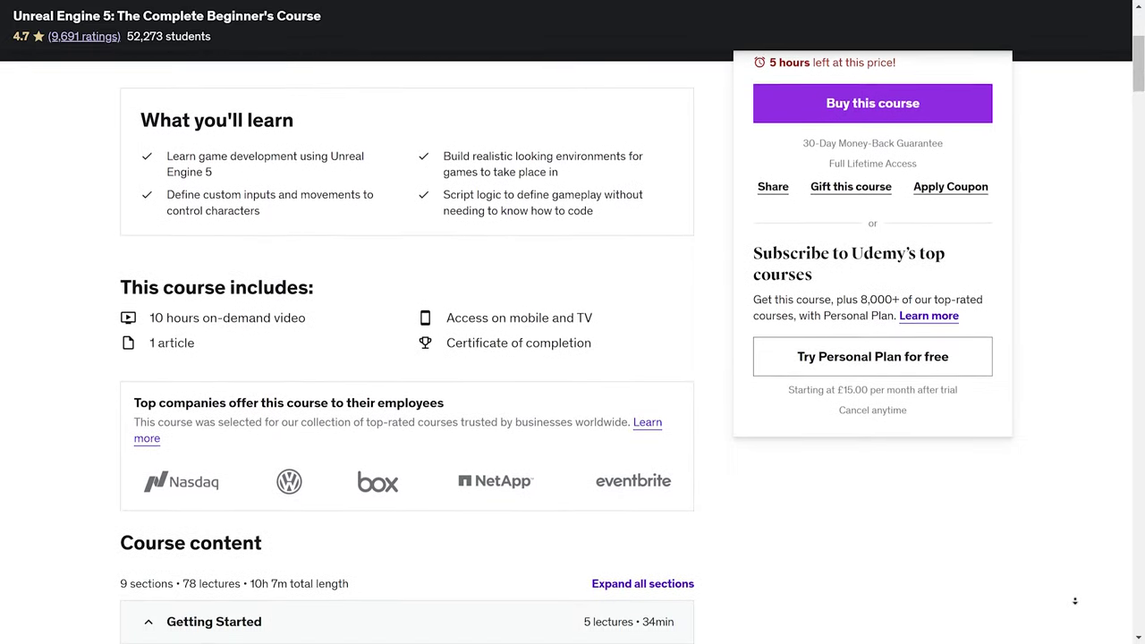
scroll(1075, 601, down, 2)
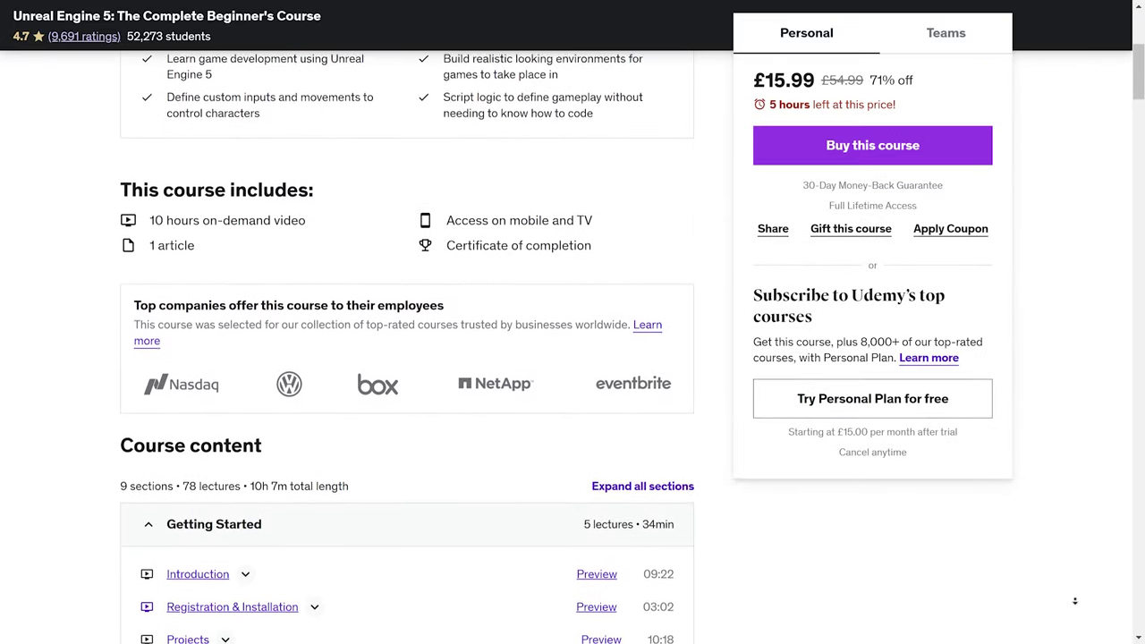
scroll(1076, 601, down, 2)
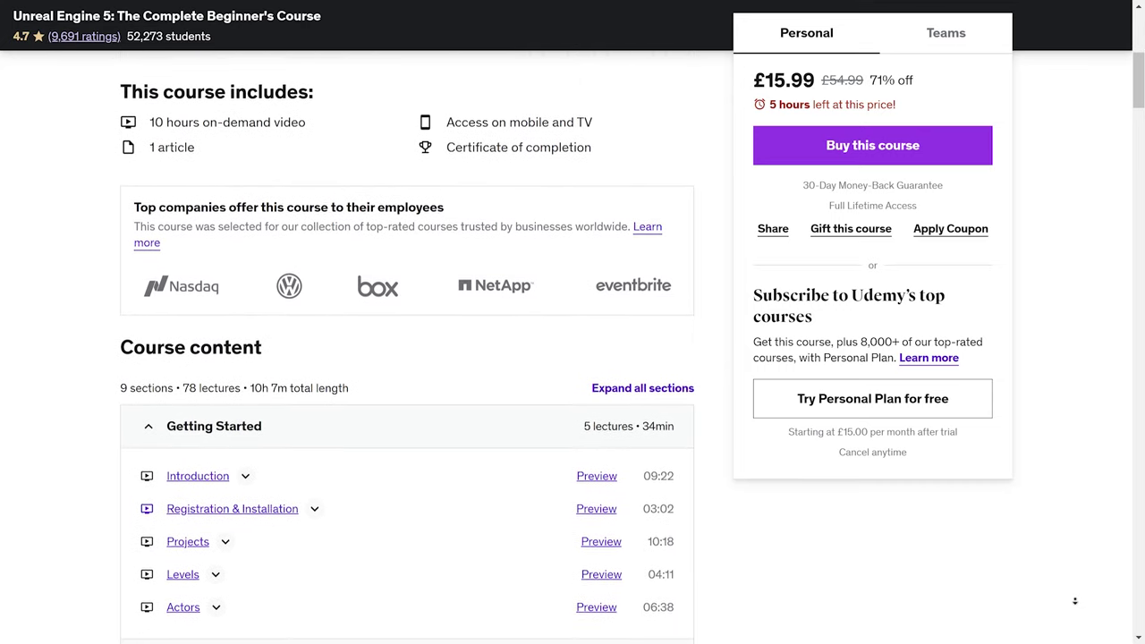
scroll(1075, 602, down, 2)
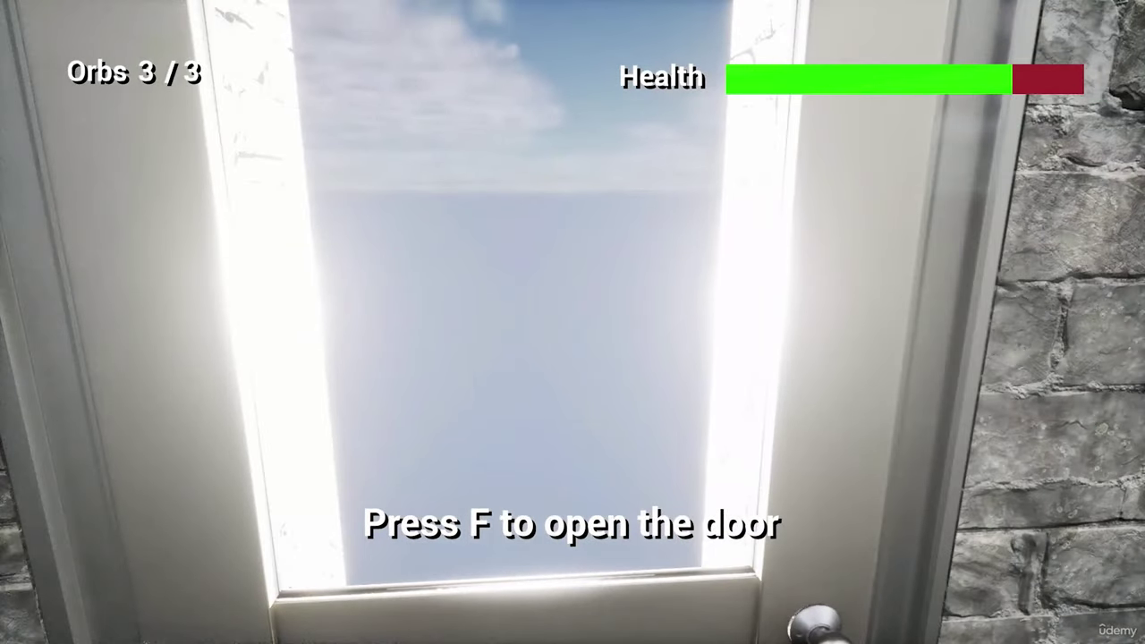
- Open the exit door with F in the preview game to reach the YOU WIN!!!! screen
key(f)
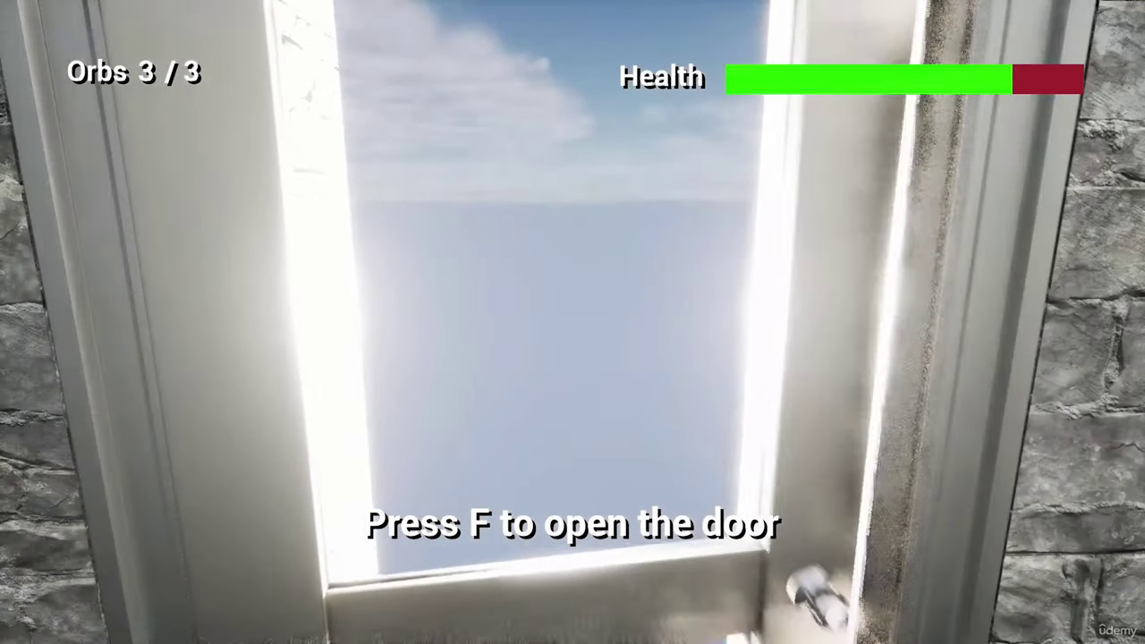